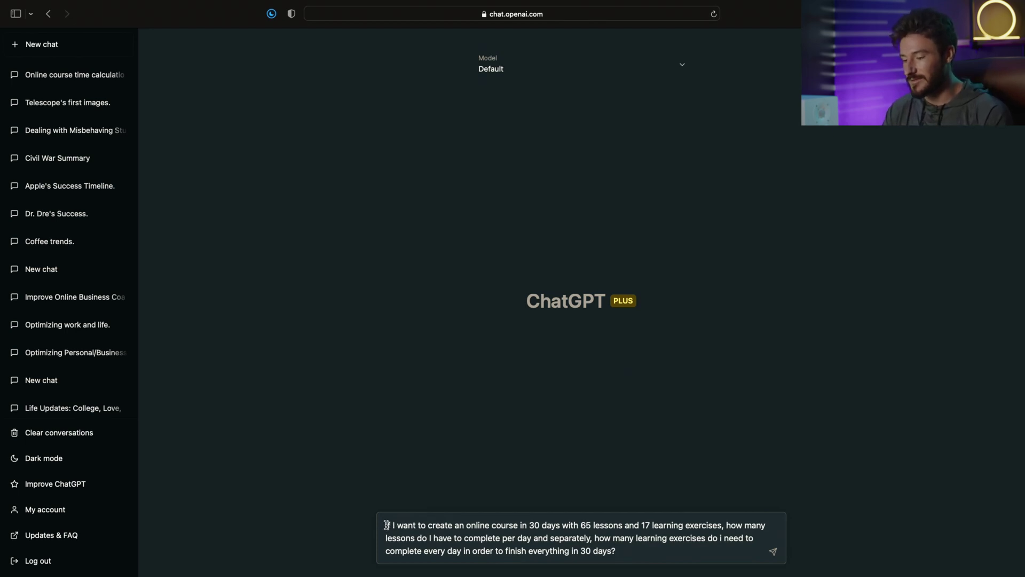
- Ask how many lessons and, separately, learning exercises to complete daily to finish an online course with 65 lessons and 17 learning exercises in 30 days
drag(387, 524, 641, 526)
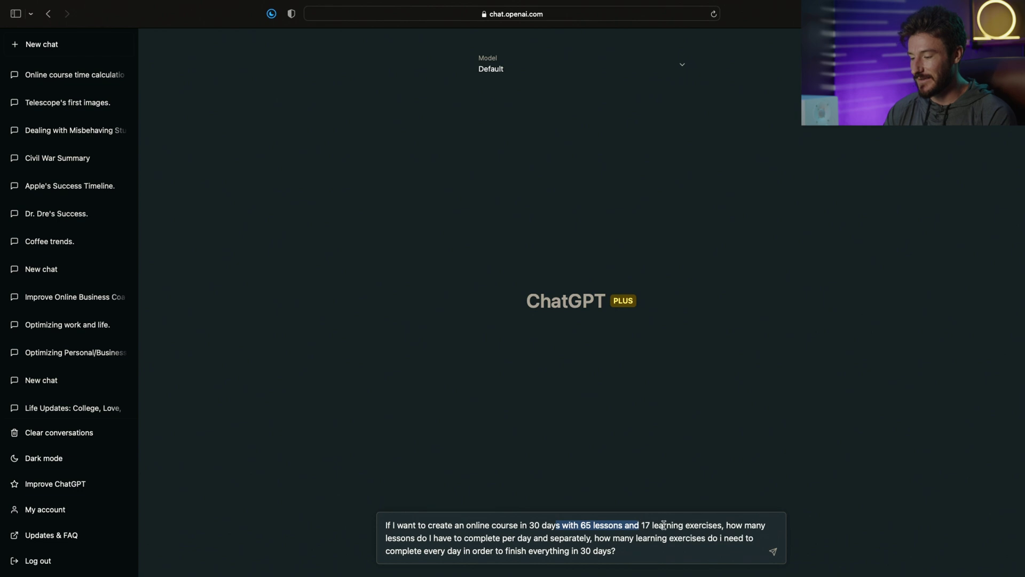
drag(726, 525, 751, 536)
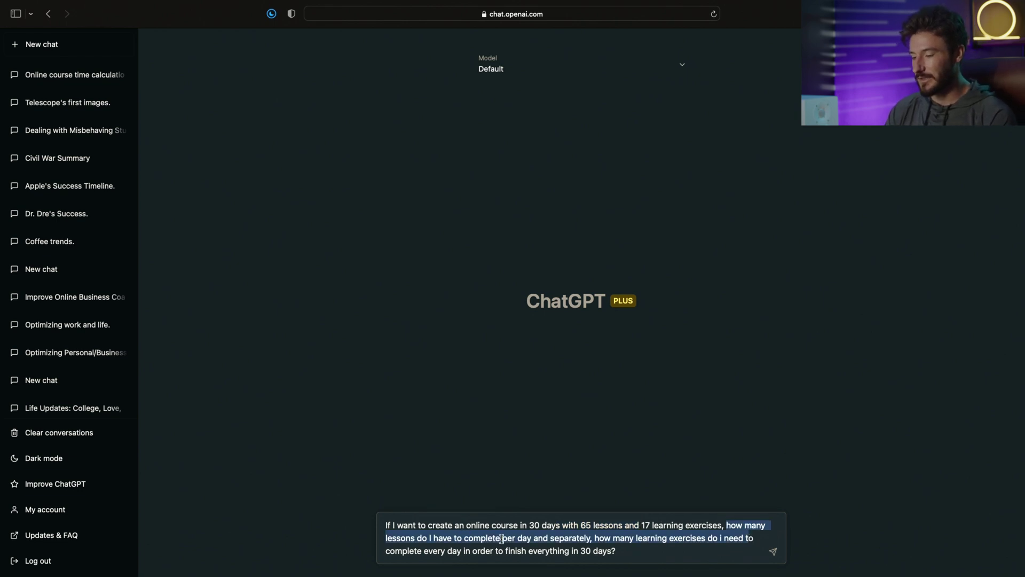
drag(488, 537, 728, 538)
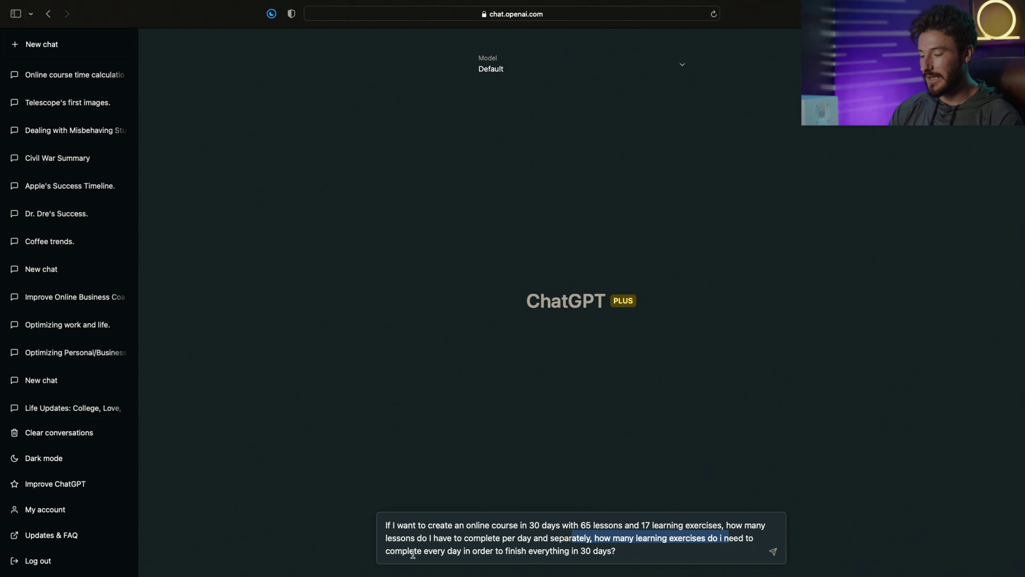
drag(410, 551, 480, 552)
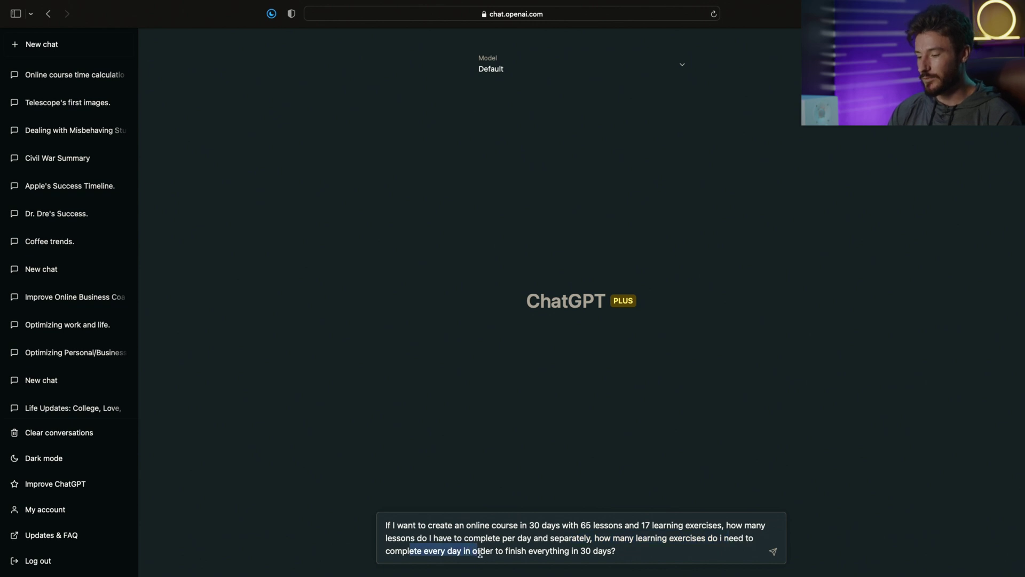
click(623, 552)
key(Return)
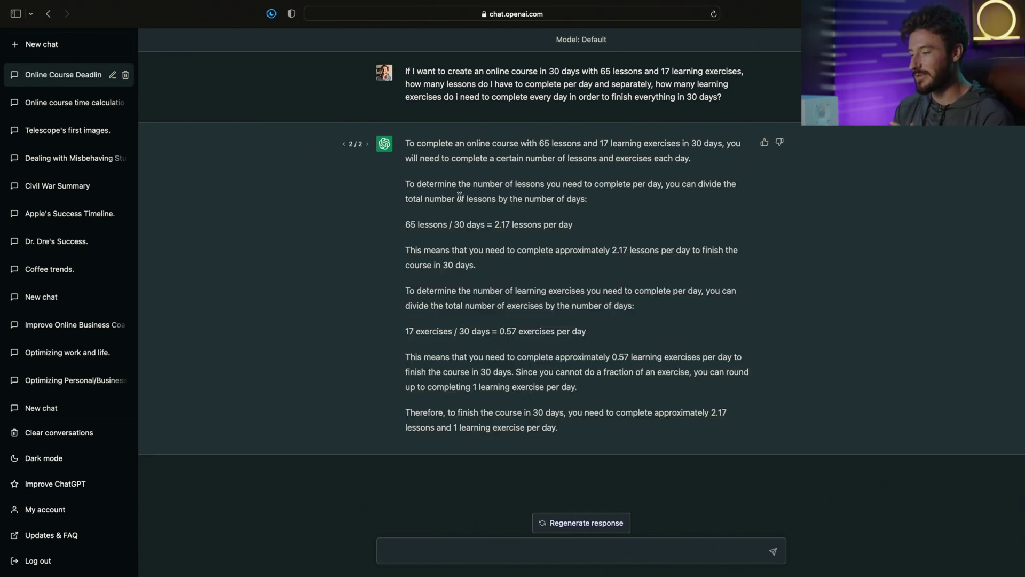
- Examine the response's calculations for the lessons per day and the learning exercises per day
drag(405, 224, 612, 216)
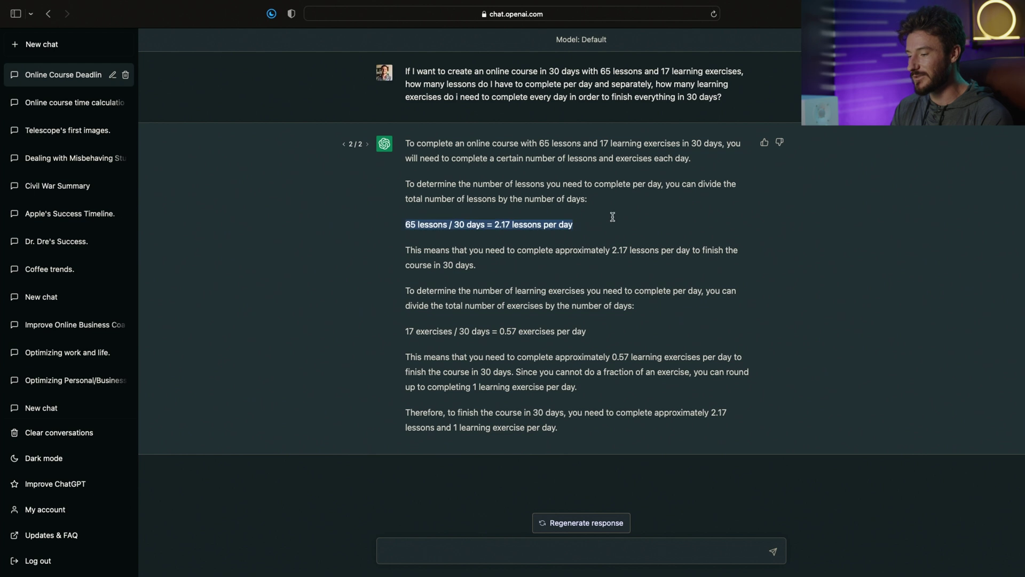
click(561, 236)
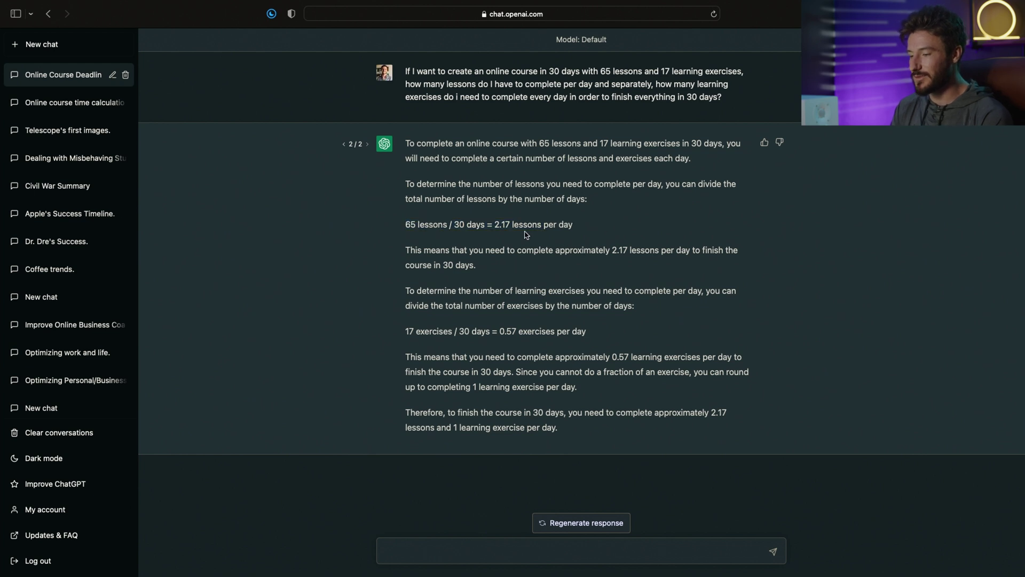
drag(494, 225, 580, 226)
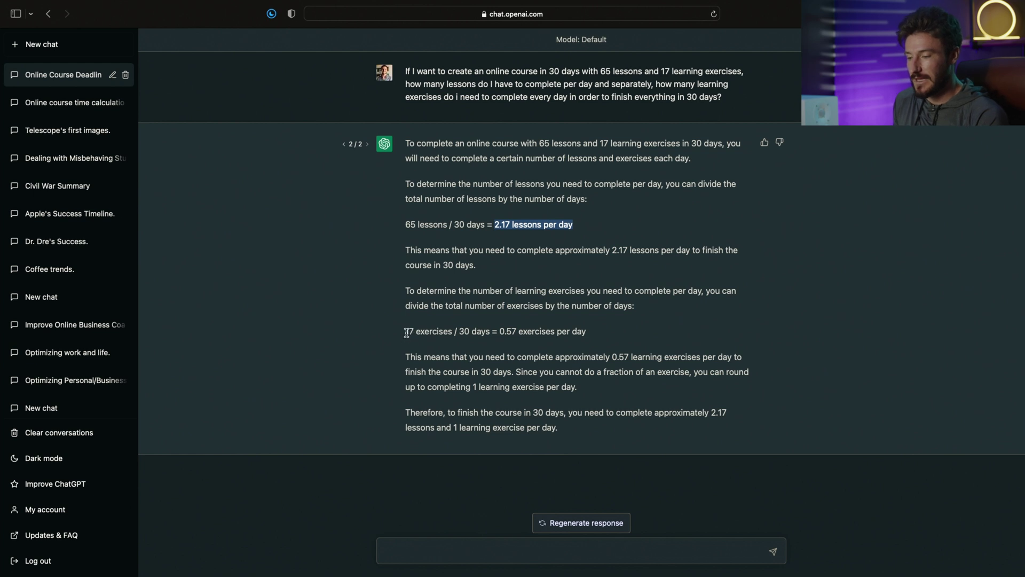
drag(406, 331, 519, 334)
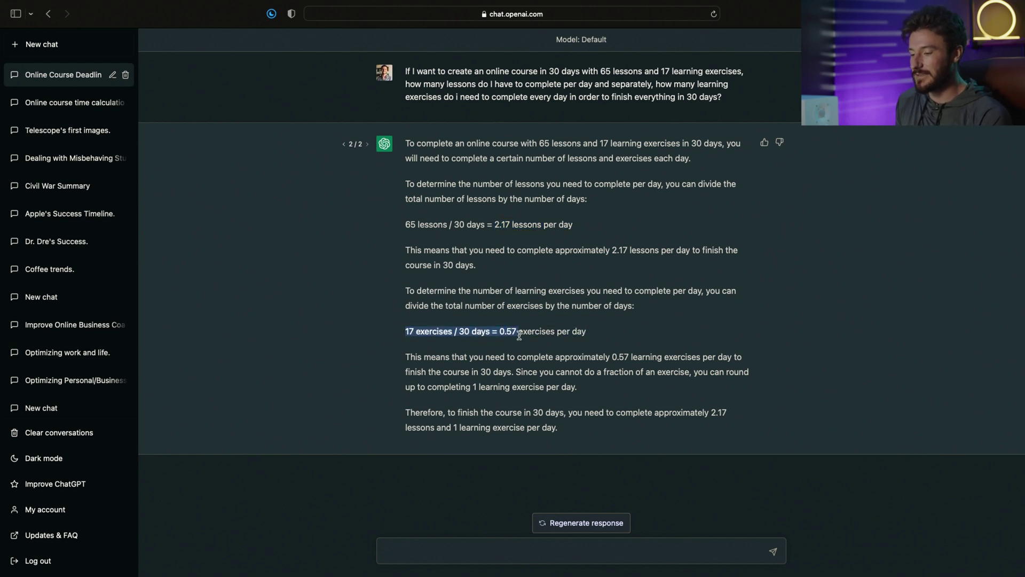
click(538, 331)
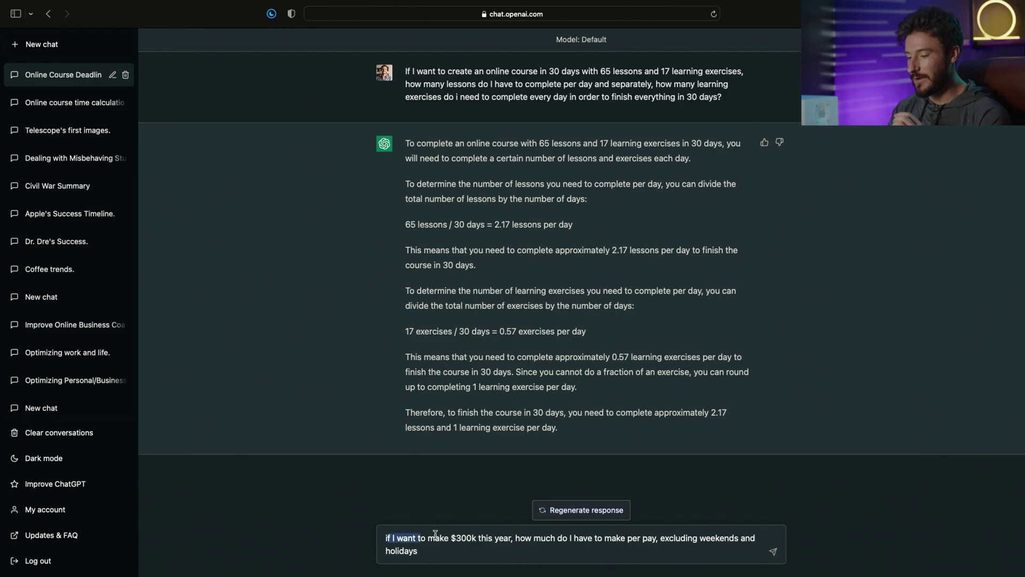
- Ask in the same chat "if I want to make $300k this year, how much do I have to make per pay, excluding weekends and holidays"
drag(435, 533, 666, 538)
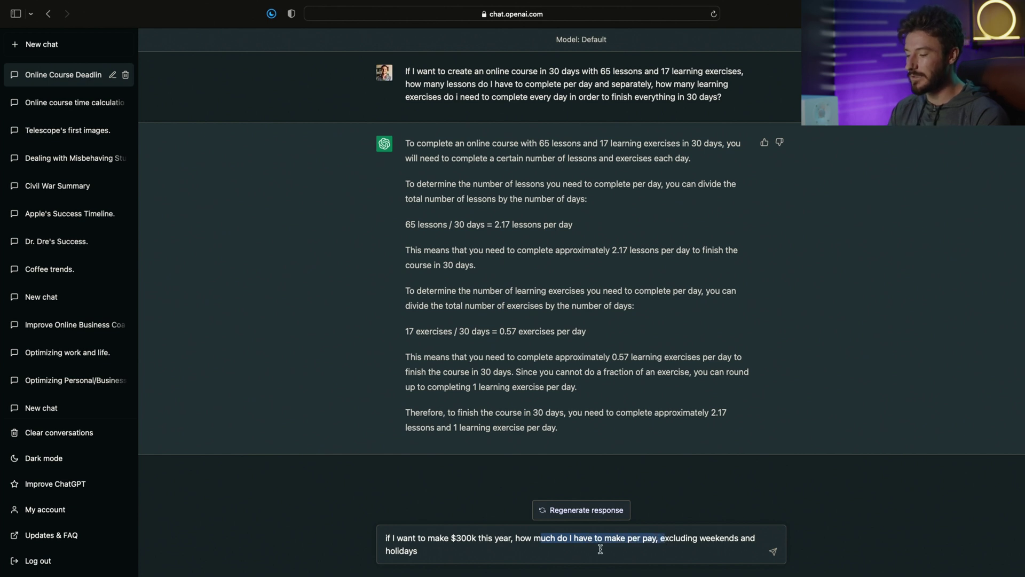
click(547, 550)
key(Return)
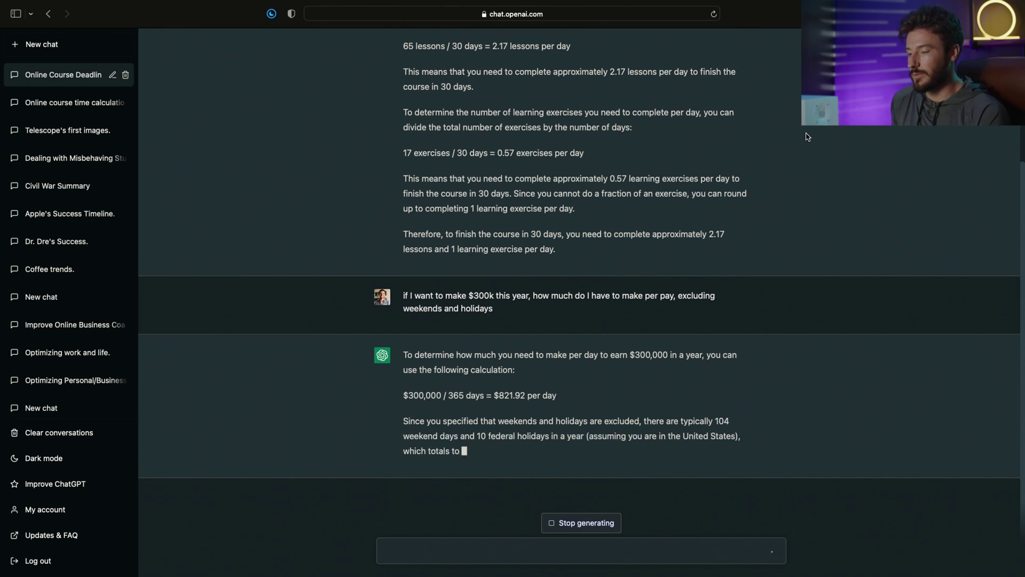
- Review the income answer, comparing the full-year daily calculation with the one that excludes non-working days
scroll(720, 223, up, 5)
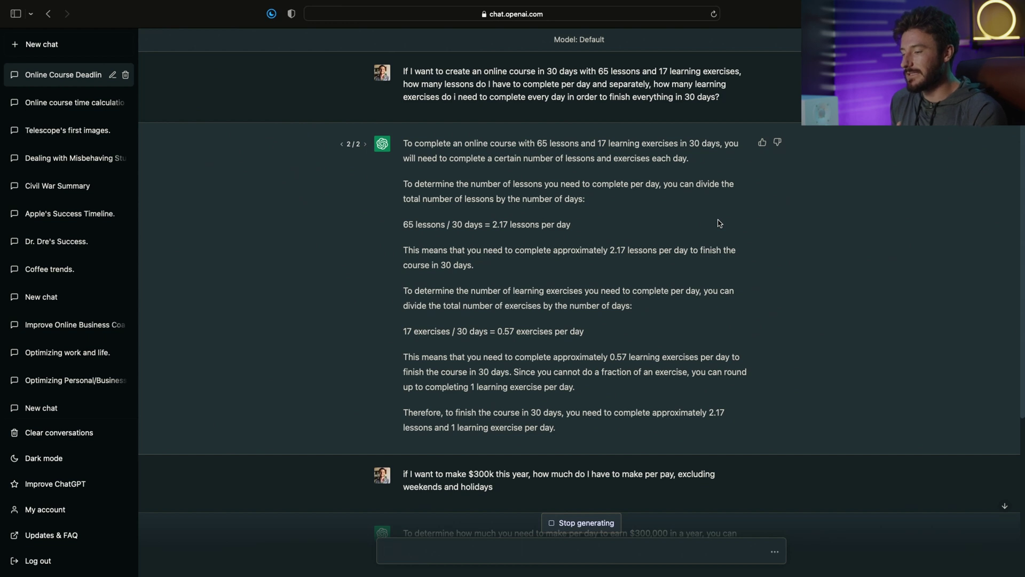
scroll(720, 223, down, 3)
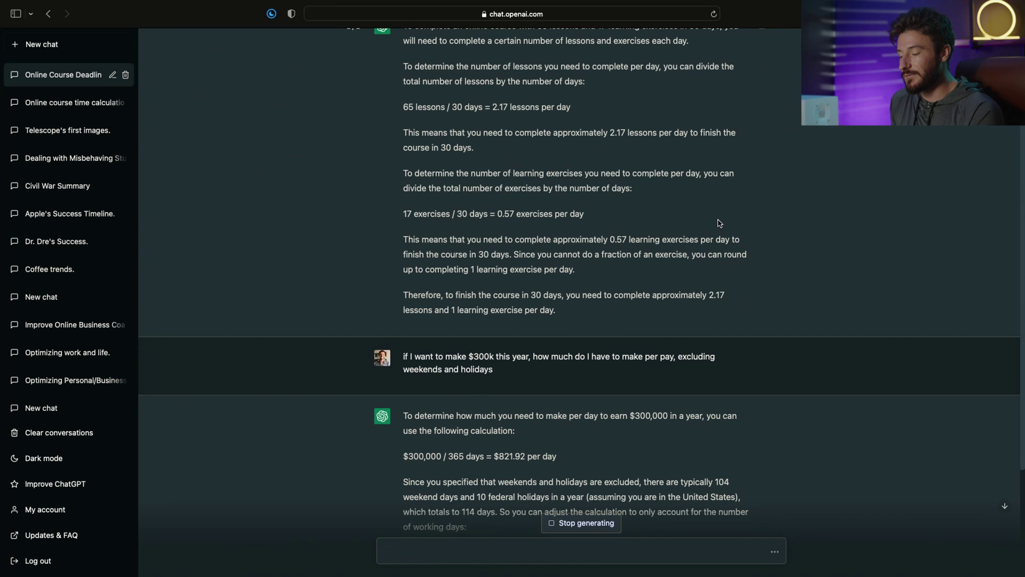
scroll(669, 193, down, 4)
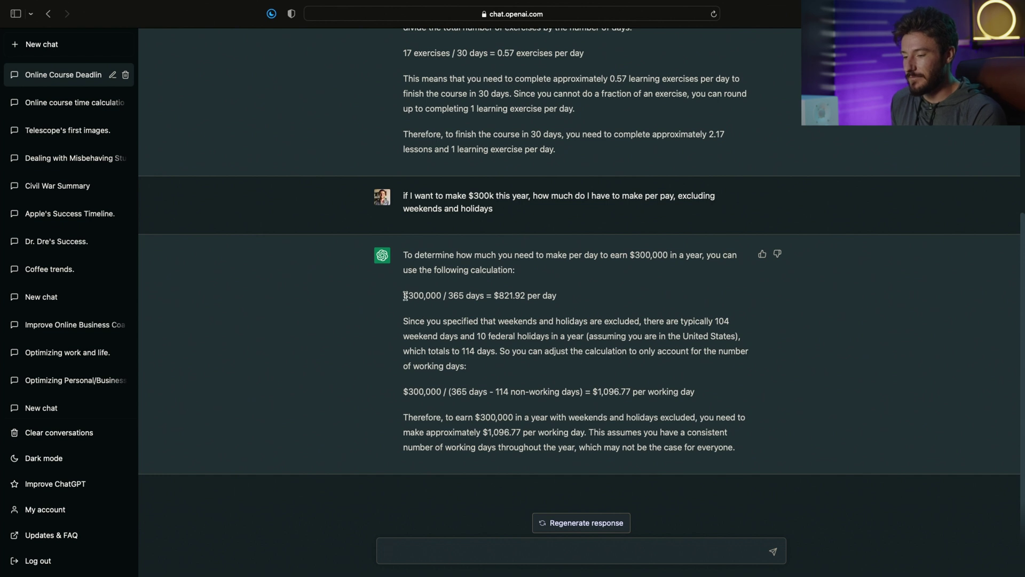
drag(404, 295, 485, 297)
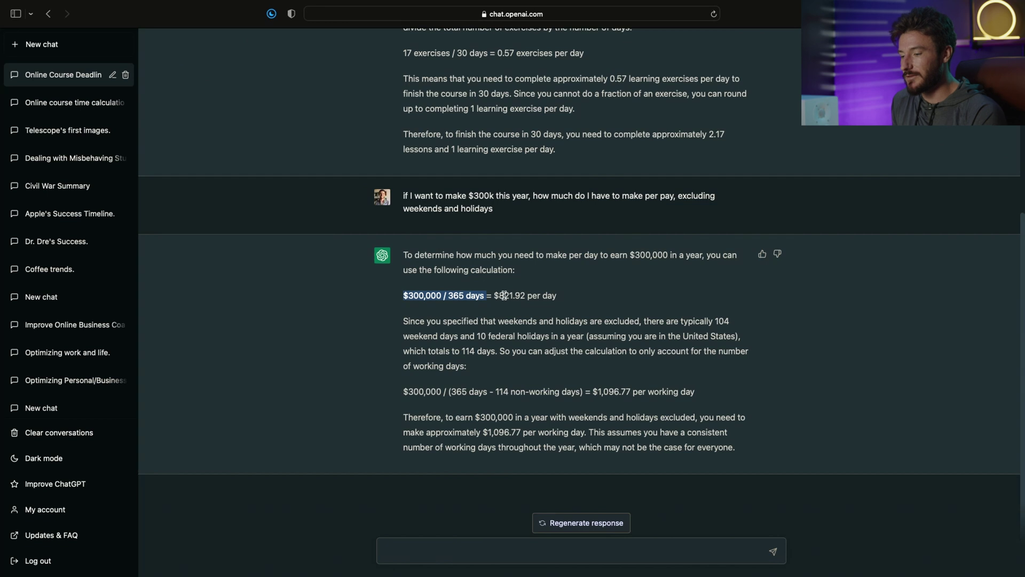
drag(497, 294, 556, 294)
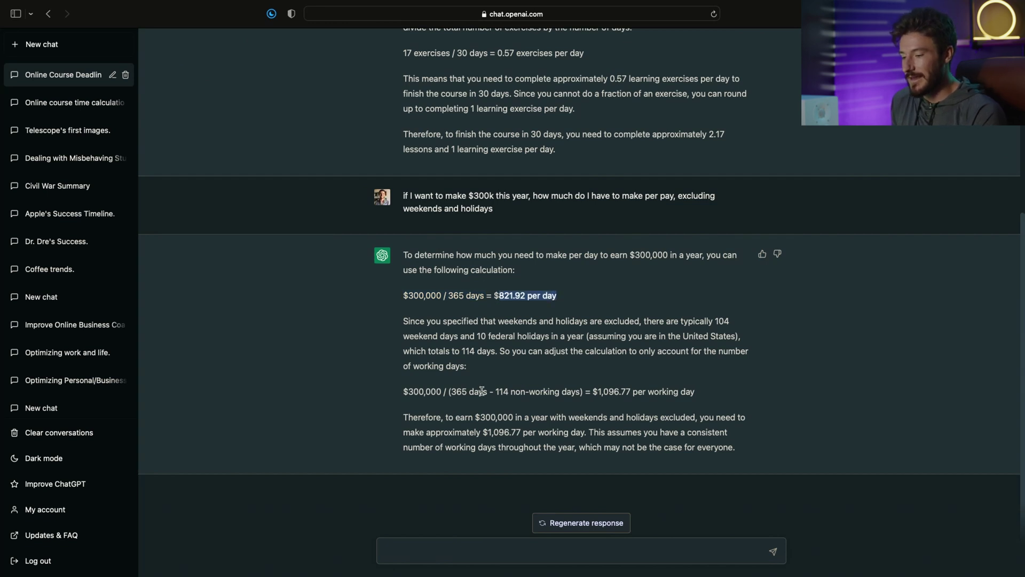
drag(489, 391, 587, 387)
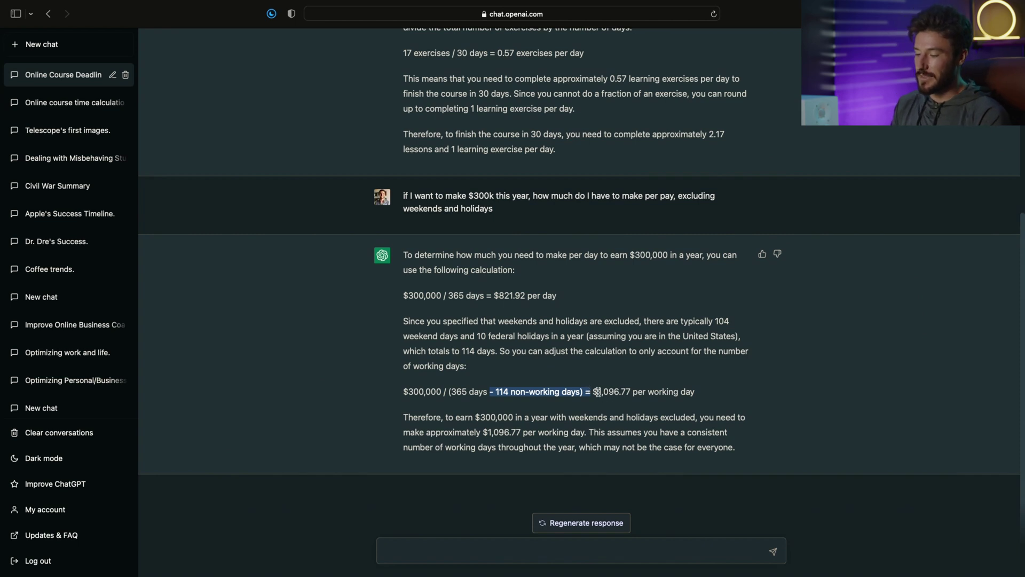
drag(598, 391, 629, 385)
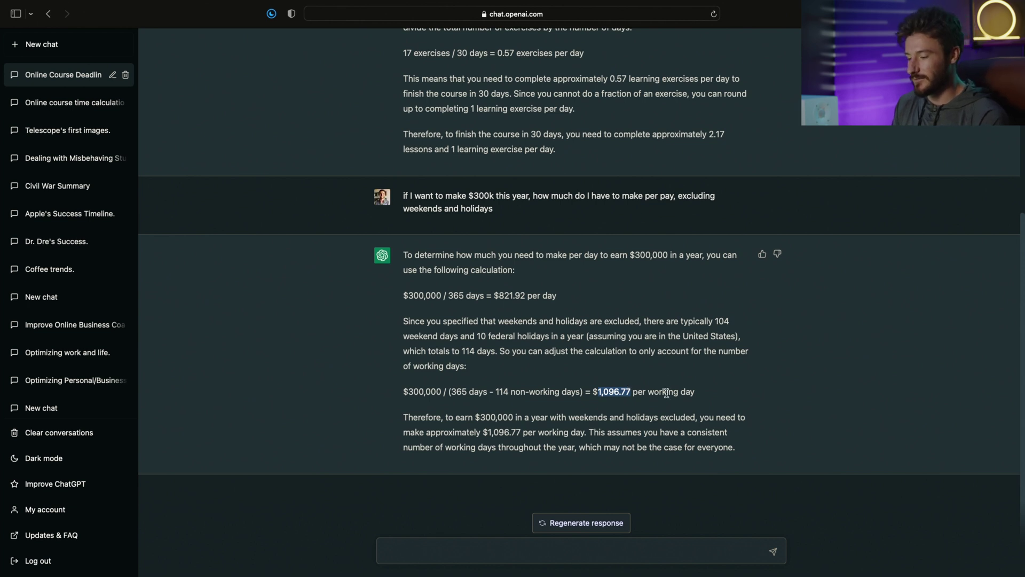
click(506, 532)
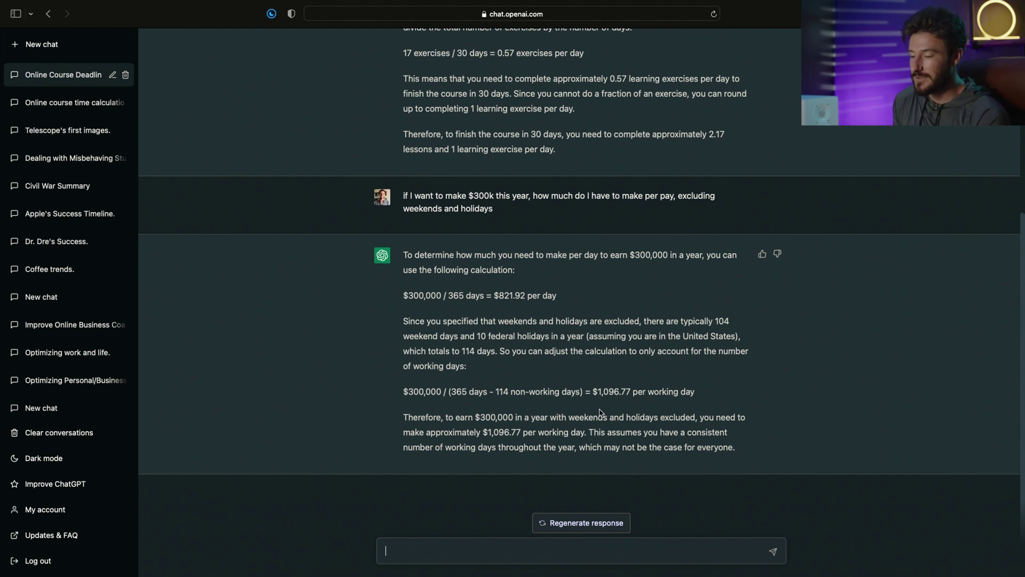
drag(599, 392, 632, 391)
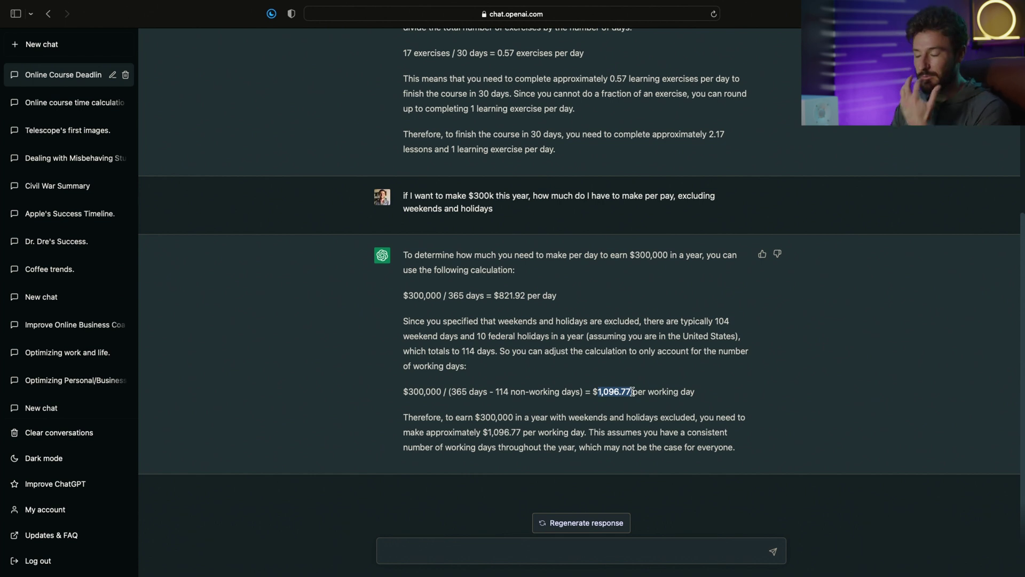
- Ask "What is the formula to convert USD to Euro with a google sheets expression"
click(451, 545)
text(What is the formula to convert USD to Euro with a google sheets expression)
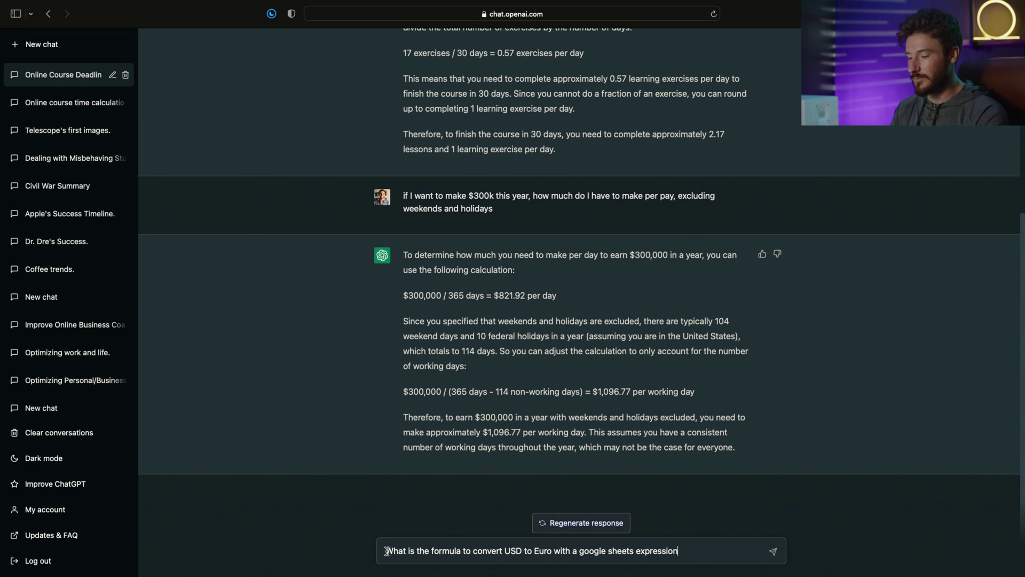
drag(386, 550, 576, 550)
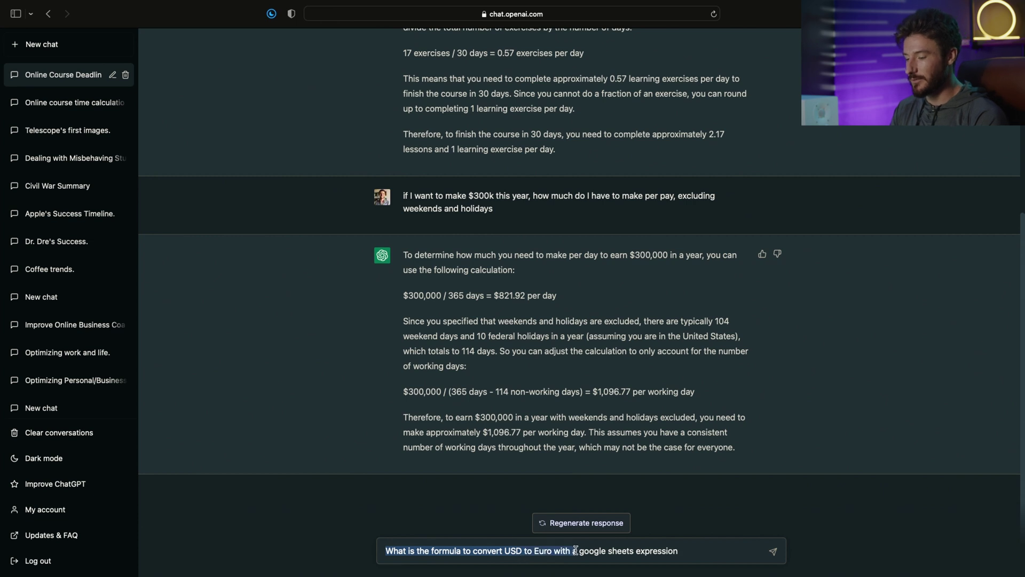
click(696, 556)
key(Return)
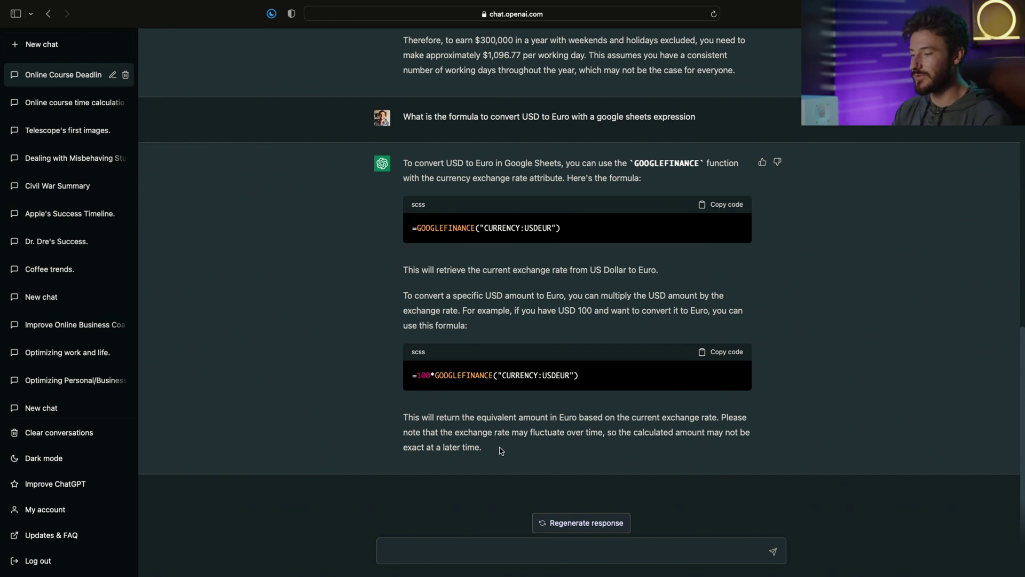
- Ask "What is an excel expression to calculate a depreciating asset at 23% depreciation per year?"
text(What is an excel expression to calculate a depreciating asset at 23% depreciation per year?)
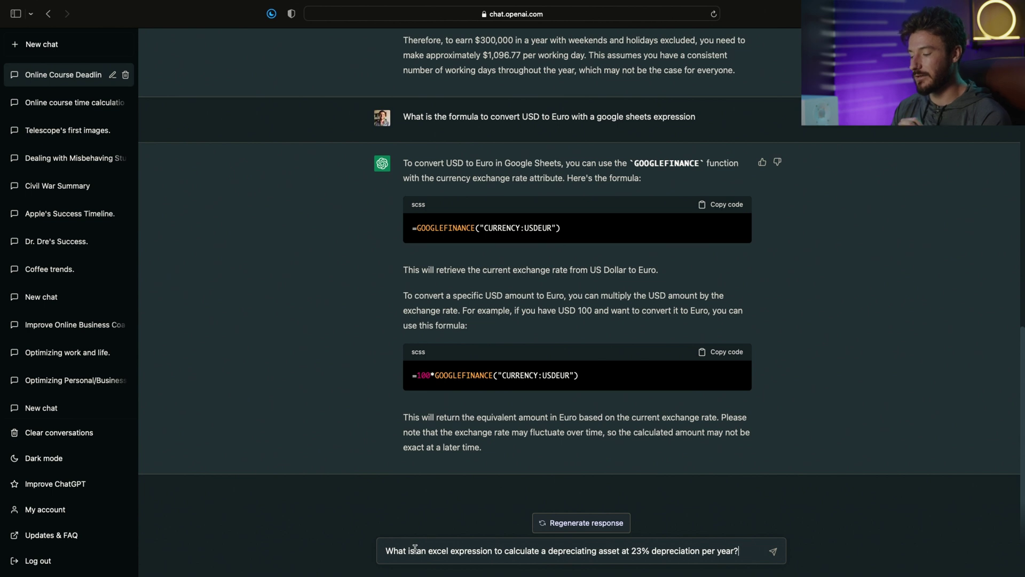
key(Return)
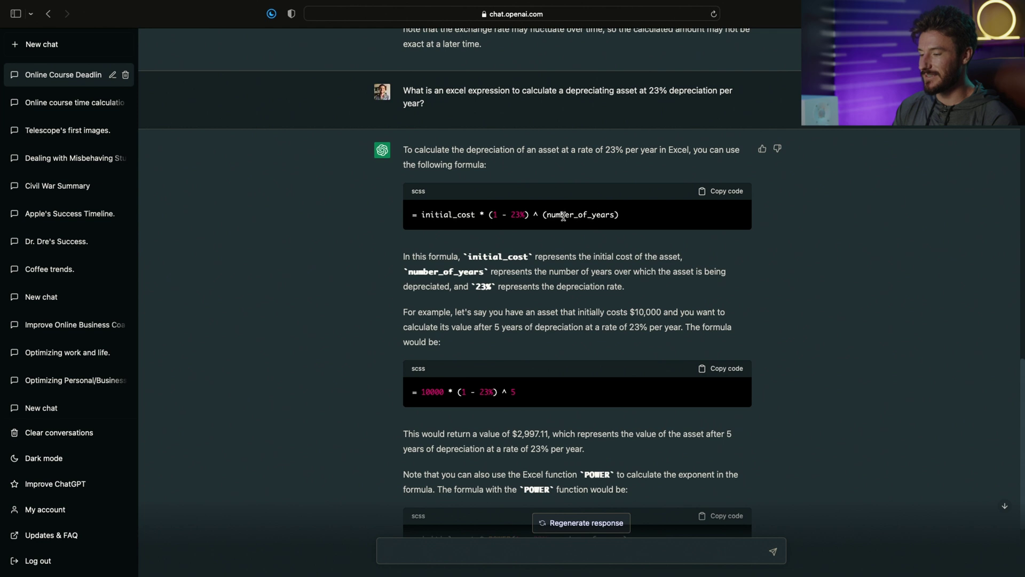
- Read through the depreciation answer, examining the Excel formula, its worked example and the POWER function alternative
scroll(470, 254, down, 2)
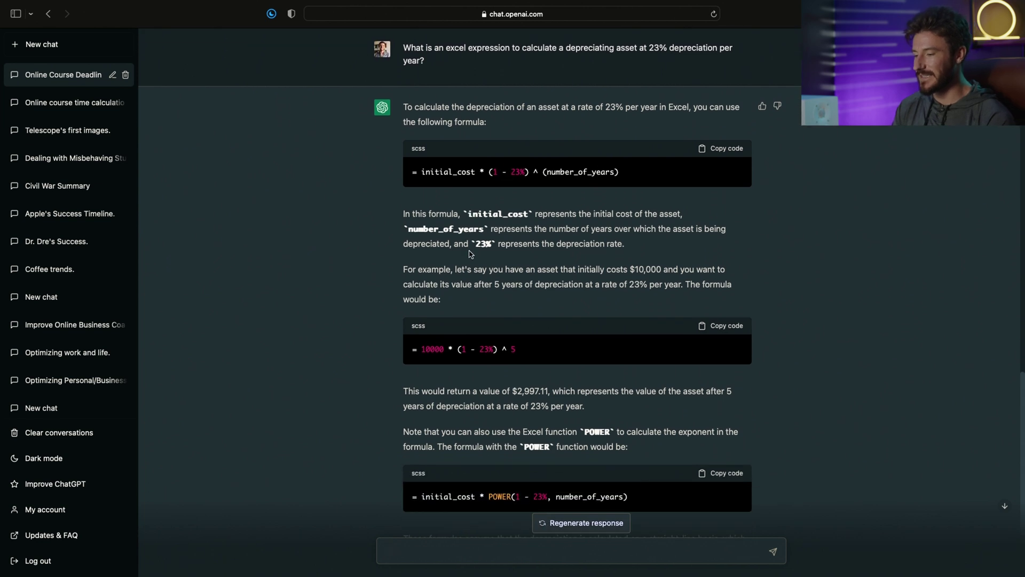
scroll(470, 254, down, 3)
drag(455, 209, 537, 209)
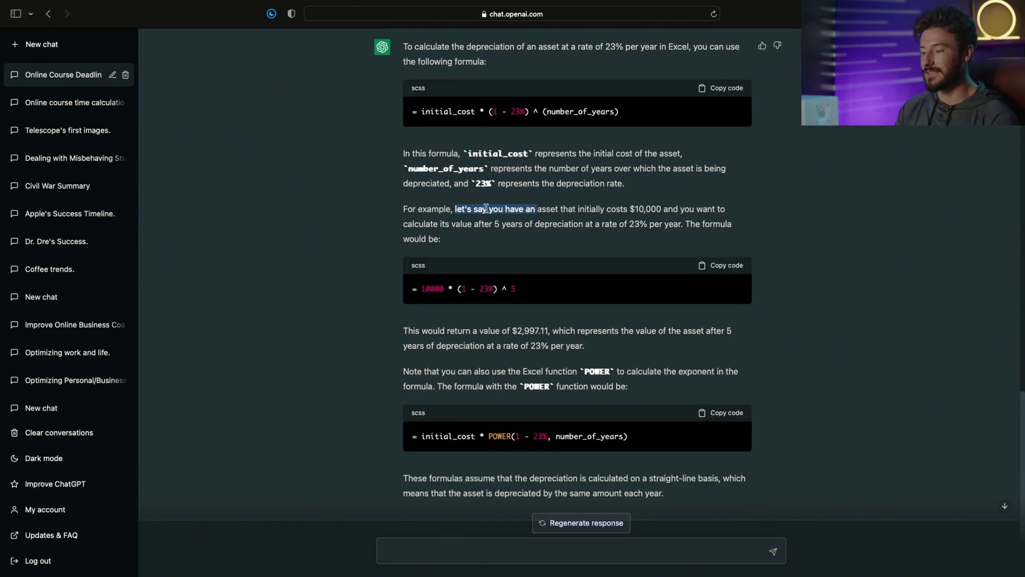
drag(455, 209, 699, 208)
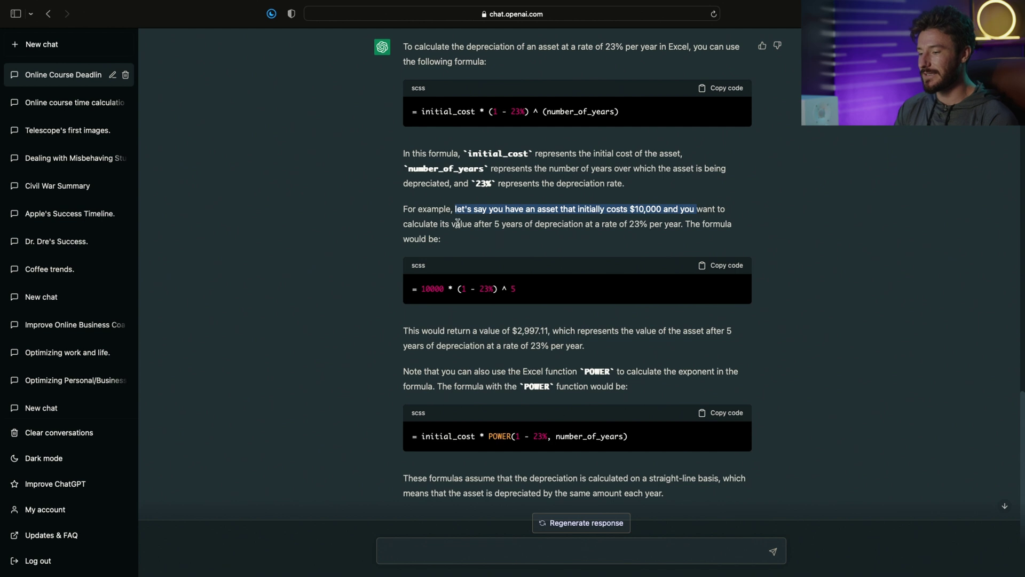
drag(457, 223, 698, 221)
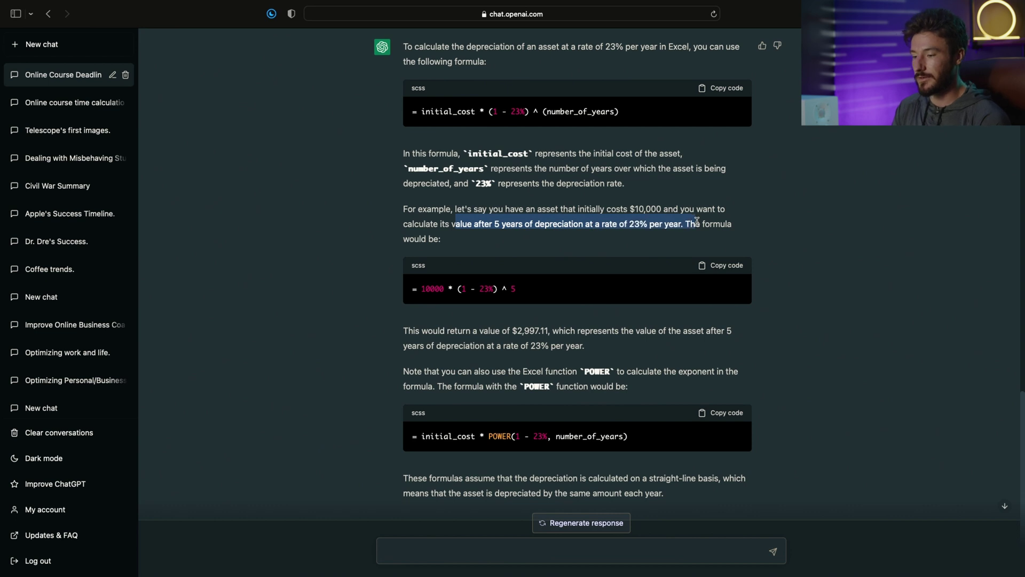
drag(416, 288, 506, 299)
drag(456, 332, 465, 332)
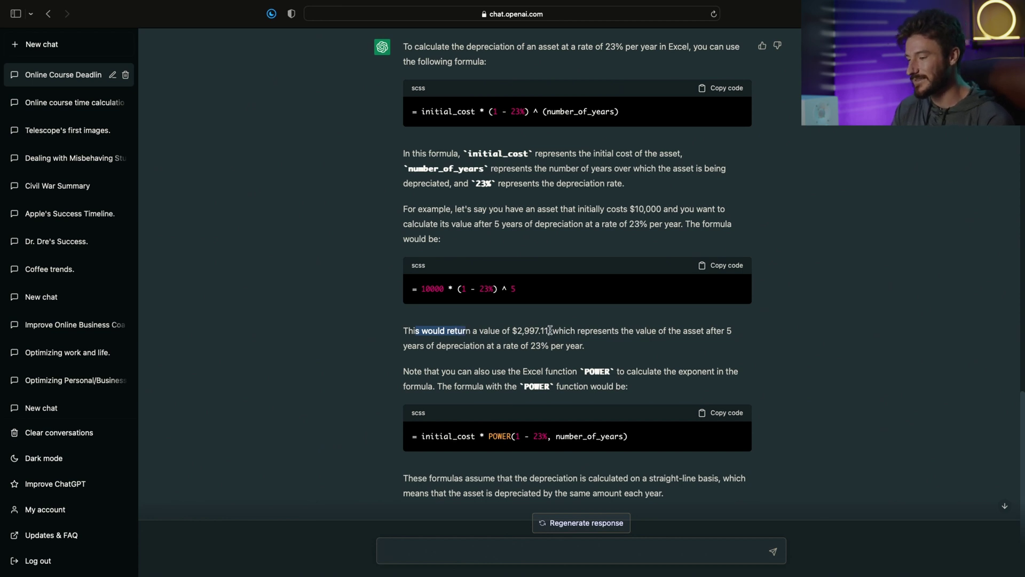
drag(551, 331, 621, 328)
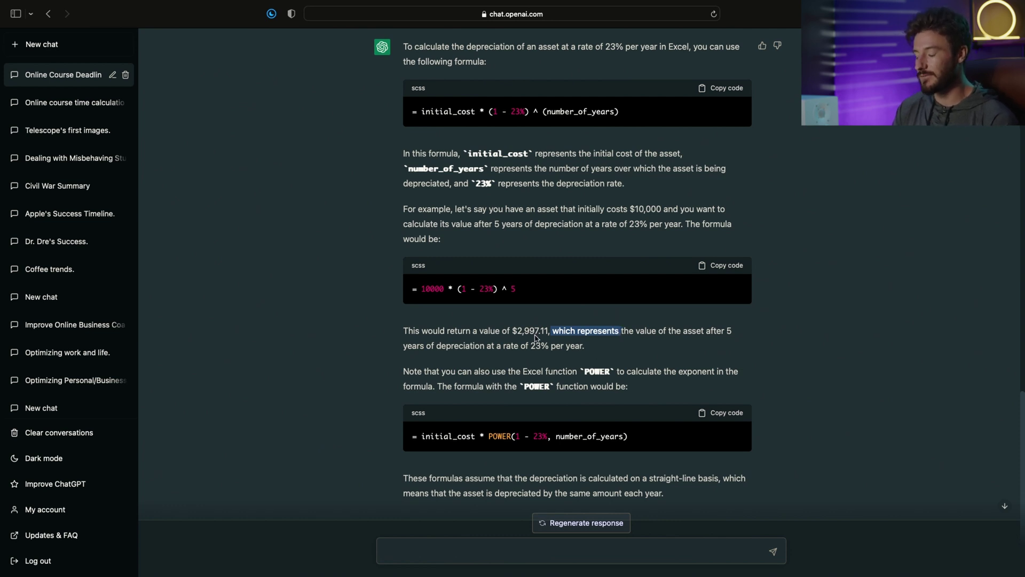
scroll(574, 336, down, 1)
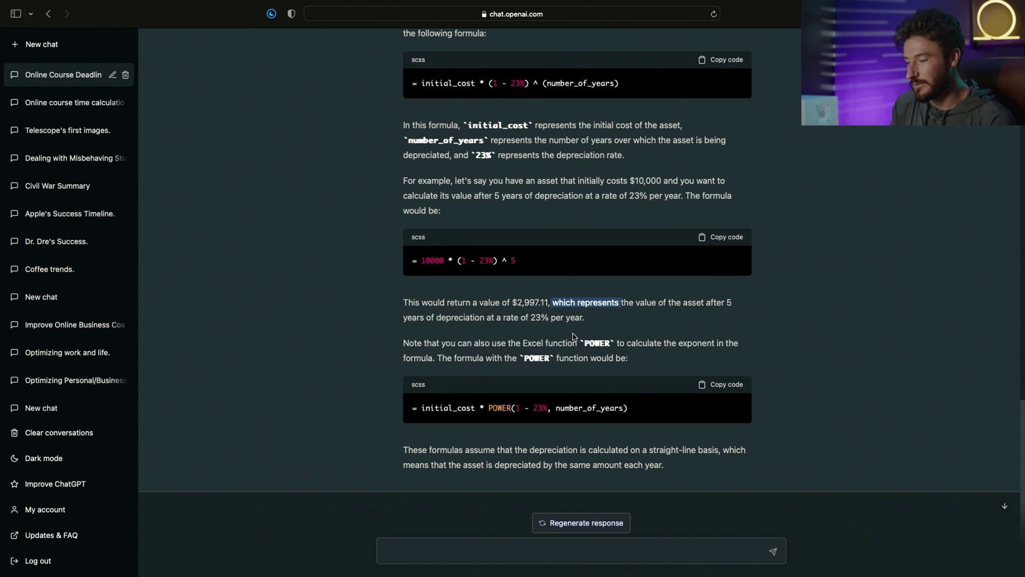
scroll(574, 336, down, 1)
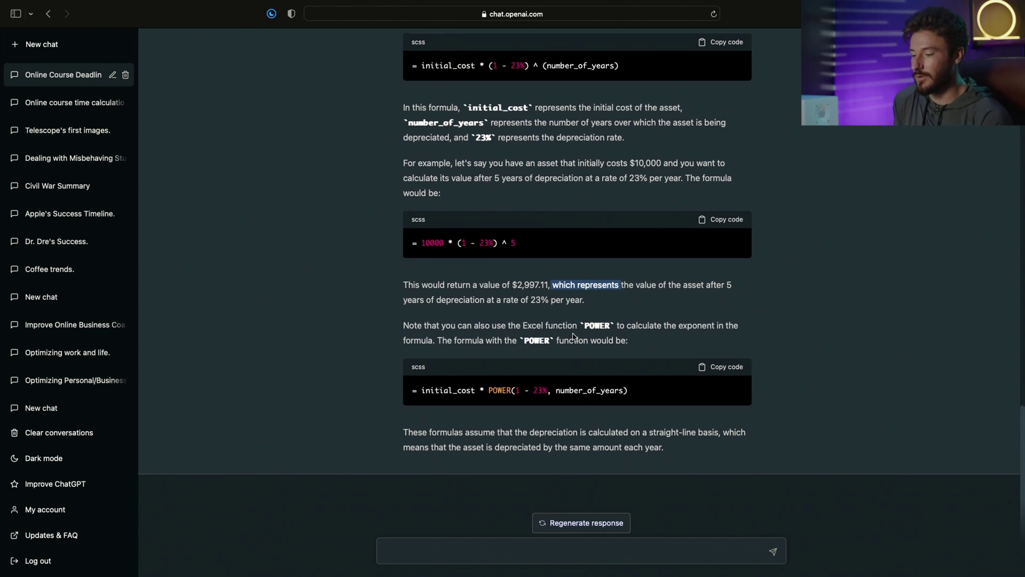